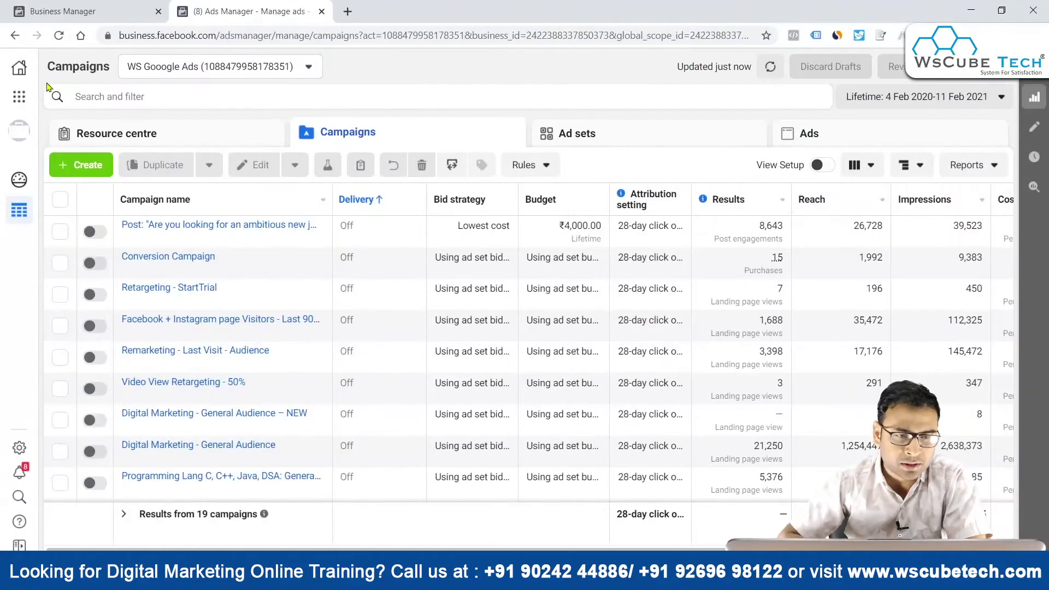
- Go to the Audiences page through the All tools menu's Audiences shortcut
{"action": "left_click", "coordinate": [19, 96]}
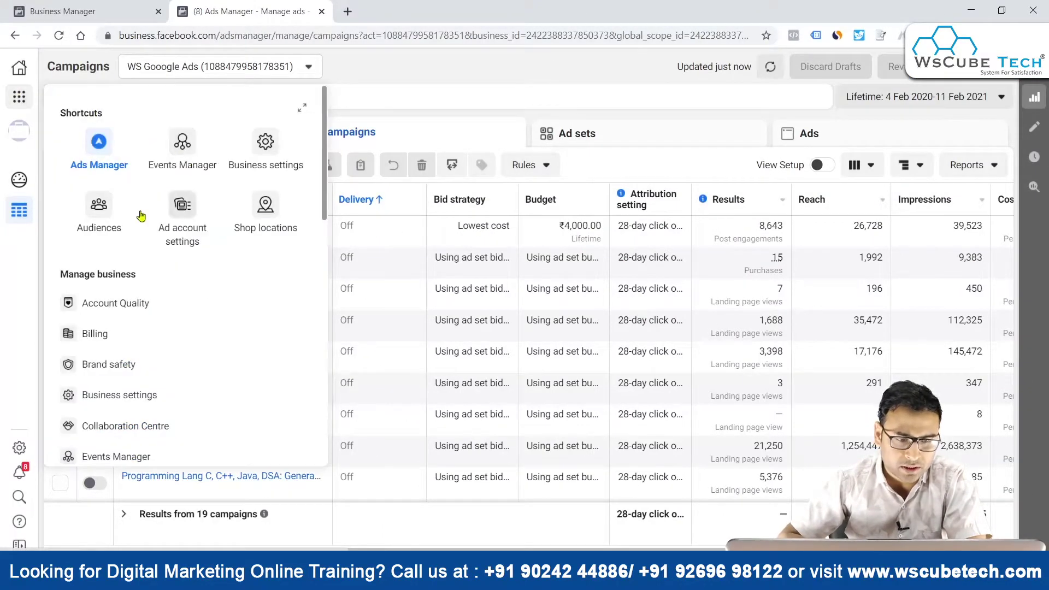
{"action": "left_click", "coordinate": [112, 207]}
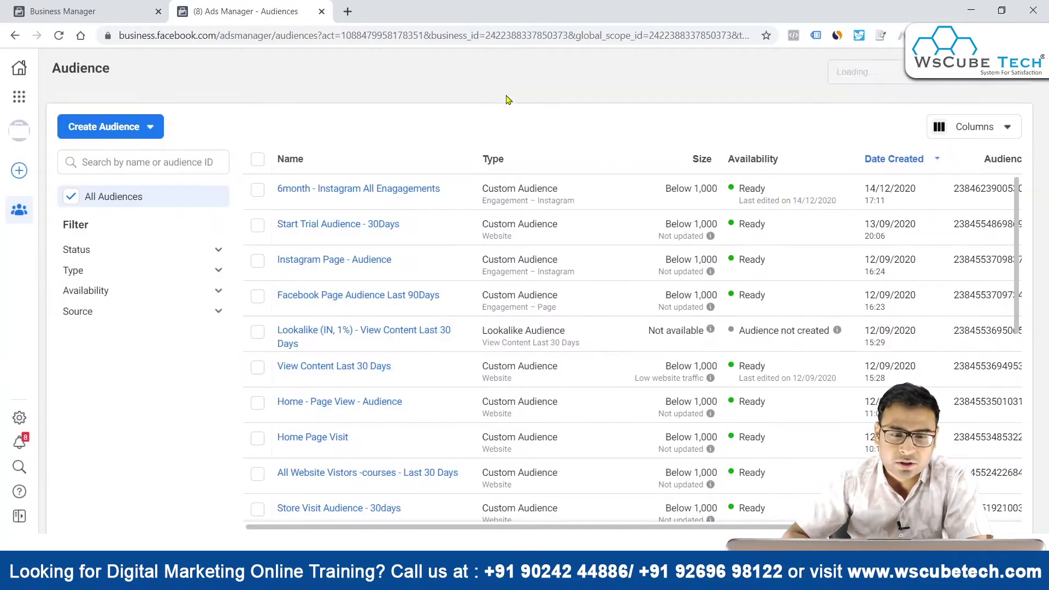
{"action": "left_click", "coordinate": [202, 253]}
{"action": "left_click", "coordinate": [204, 258]}
{"action": "left_click", "coordinate": [126, 255]}
{"action": "left_click", "coordinate": [127, 257]}
{"action": "left_click", "coordinate": [125, 272]}
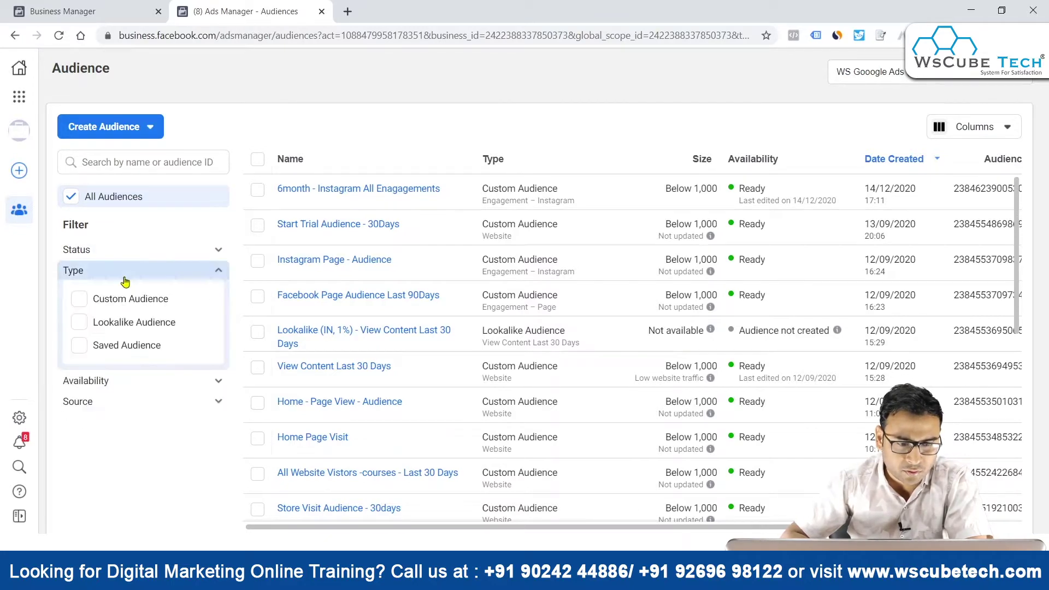
{"action": "left_click", "coordinate": [98, 346]}
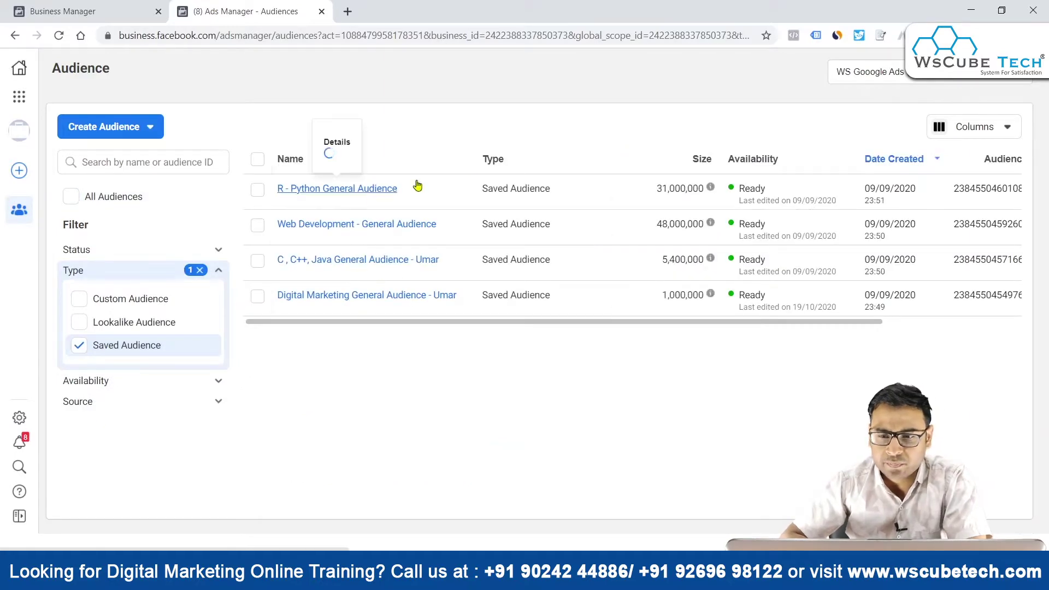
{"action": "mouse_move", "coordinate": [710, 295]}
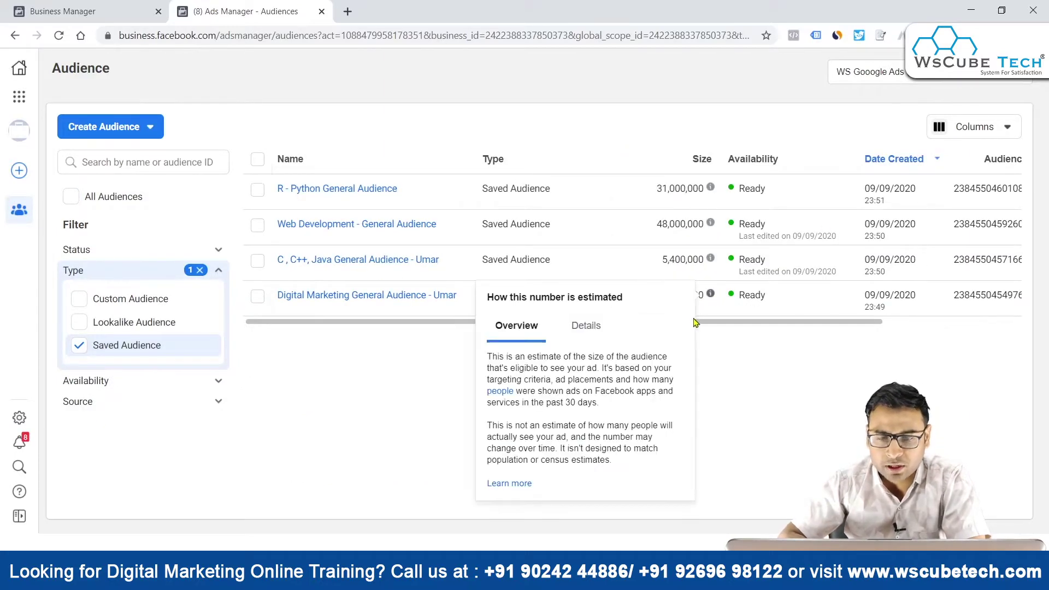
{"action": "scroll", "coordinate": [801, 321], "scroll_direction": "right", "scroll_amount": 2}
{"action": "scroll", "coordinate": [793, 312], "scroll_direction": "left", "scroll_amount": 2}
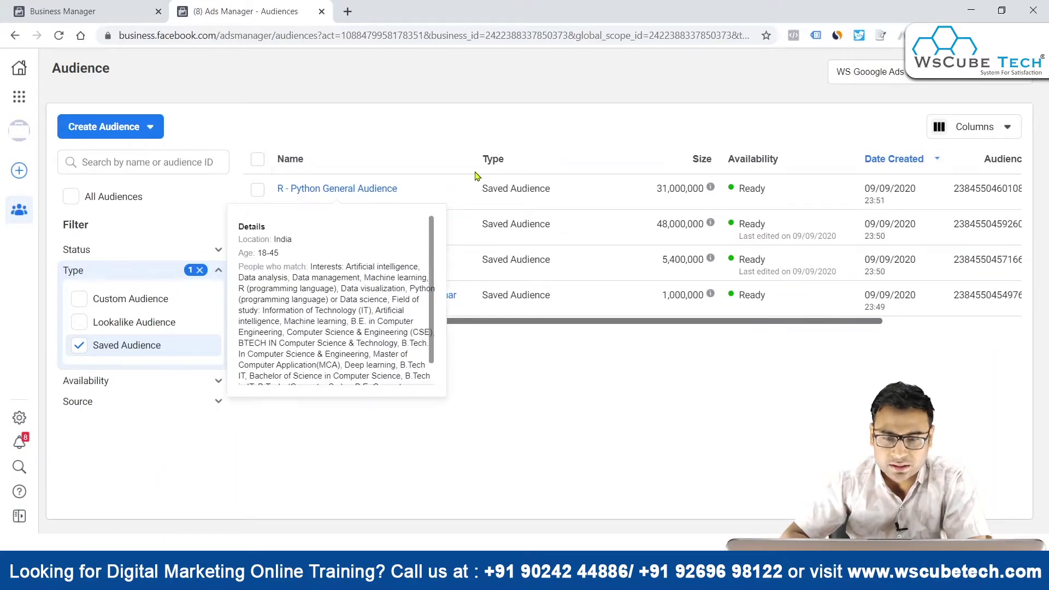
{"action": "scroll", "coordinate": [761, 327], "scroll_direction": "right", "scroll_amount": 4}
{"action": "mouse_move", "coordinate": [599, 188]}
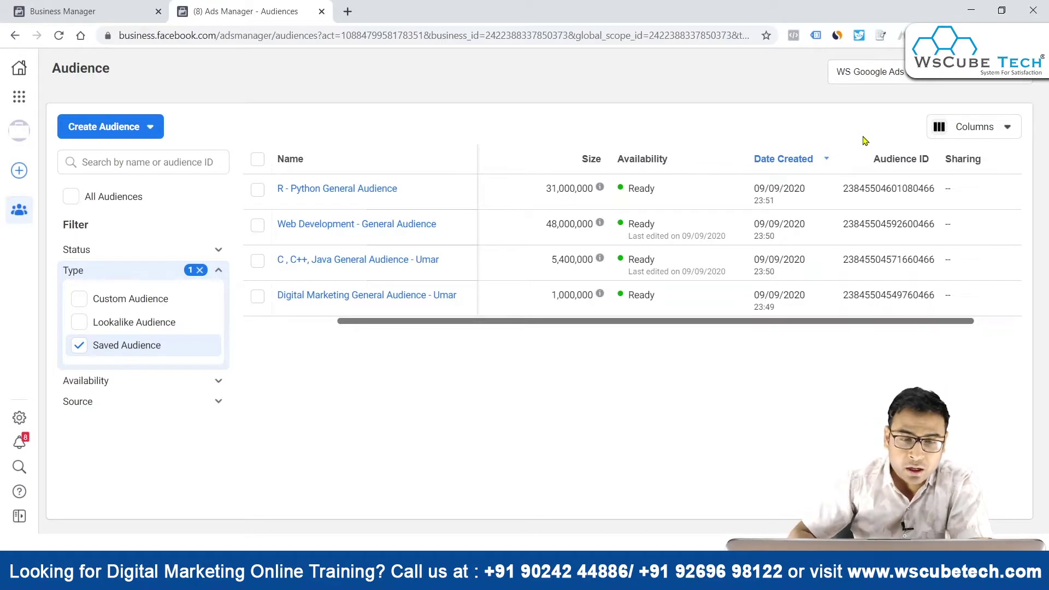
{"action": "left_click", "coordinate": [258, 189]}
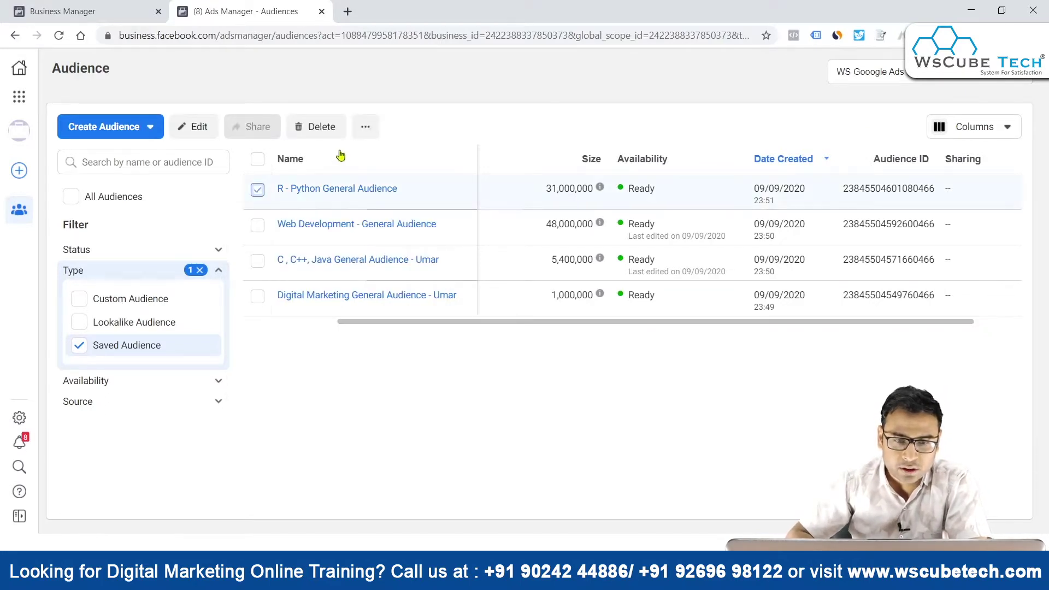
{"action": "left_click", "coordinate": [362, 130]}
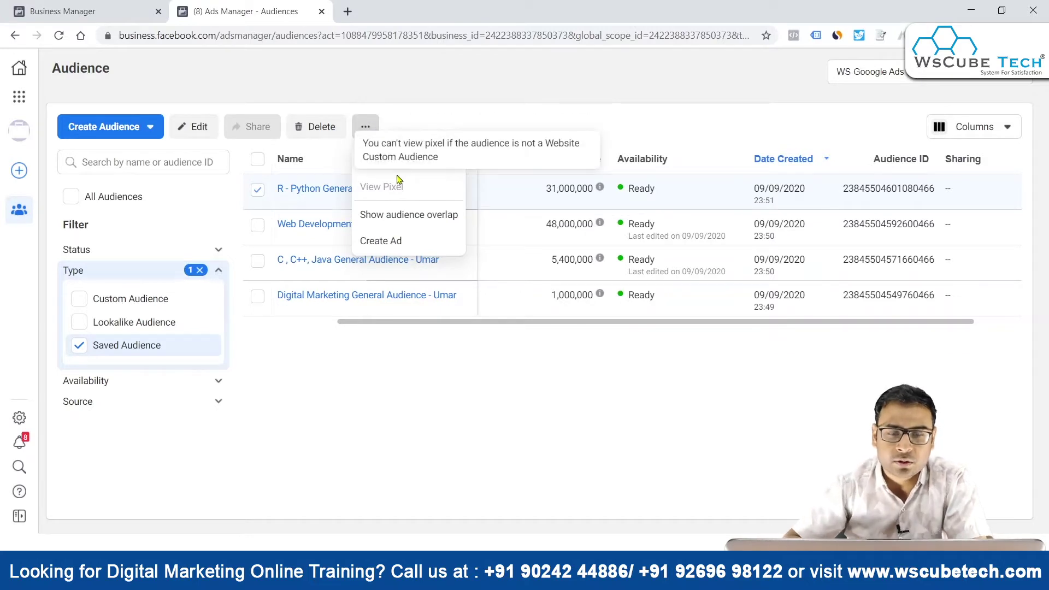
{"action": "mouse_move", "coordinate": [400, 158]}
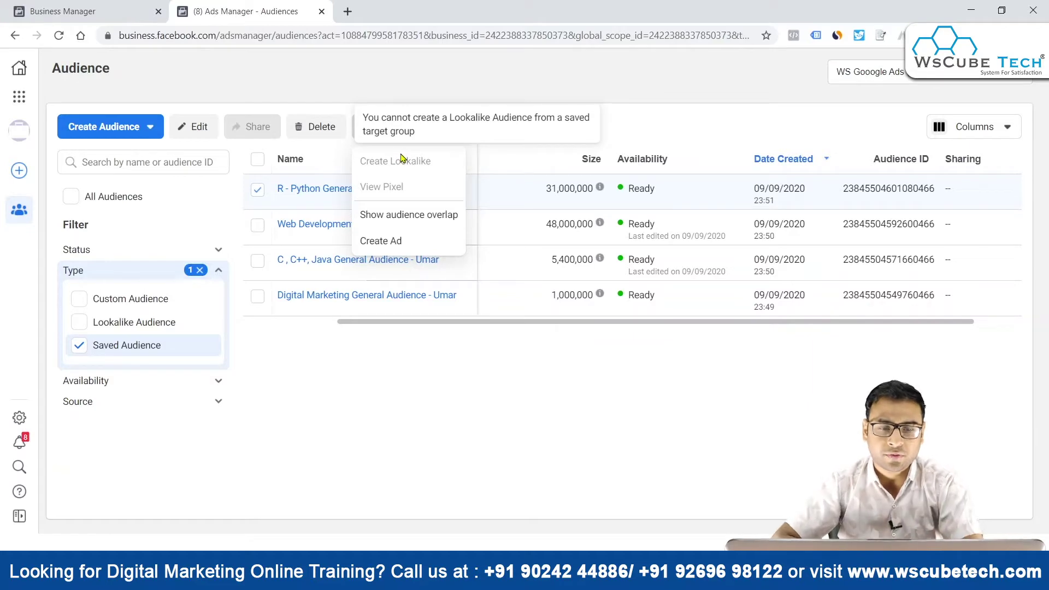
{"action": "left_click", "coordinate": [81, 345]}
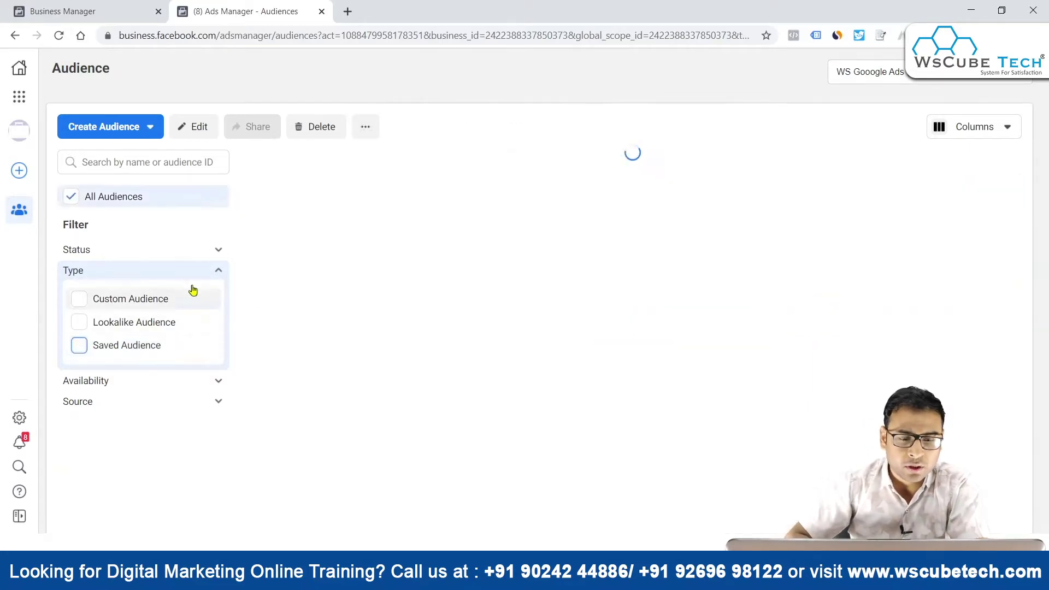
- Filter the audience list to show only Custom Audience types
{"action": "left_click", "coordinate": [181, 301]}
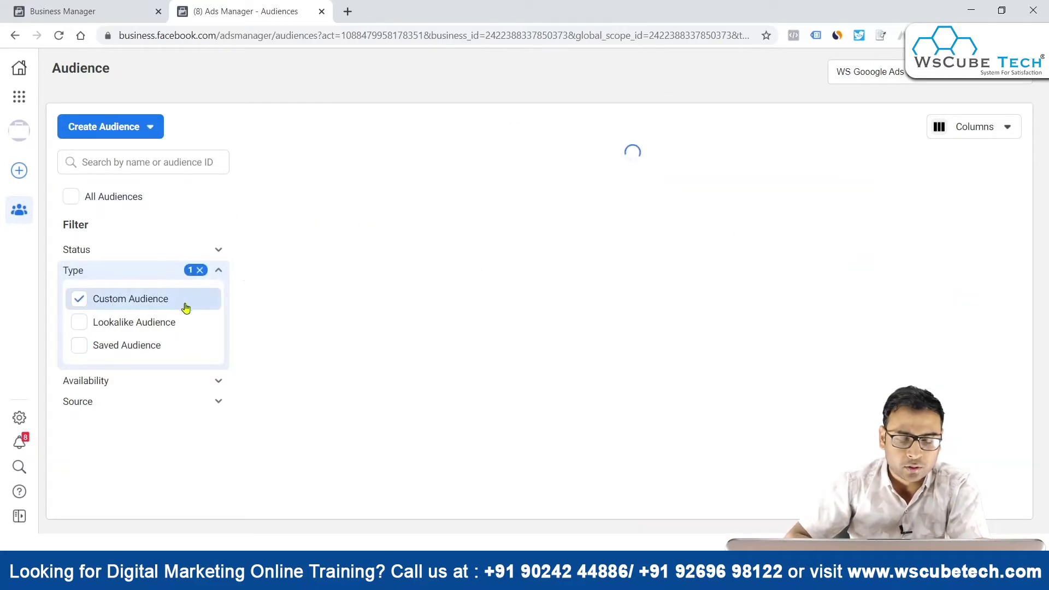
{"action": "left_click", "coordinate": [218, 270]}
{"action": "scroll", "coordinate": [626, 297], "scroll_direction": "down", "scroll_amount": 2}
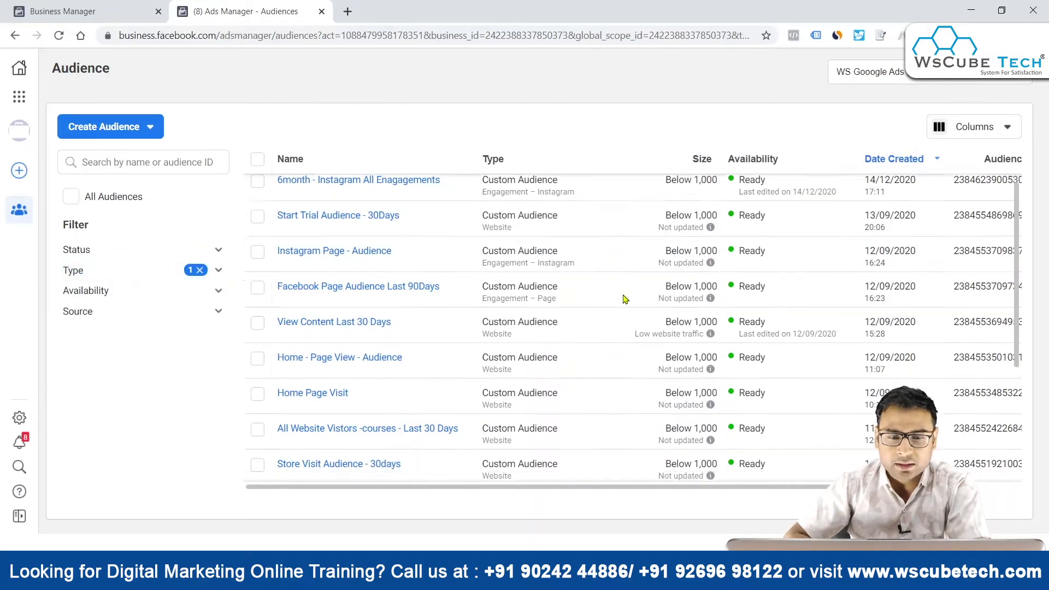
{"action": "scroll", "coordinate": [437, 273], "scroll_direction": "up", "scroll_amount": 2}
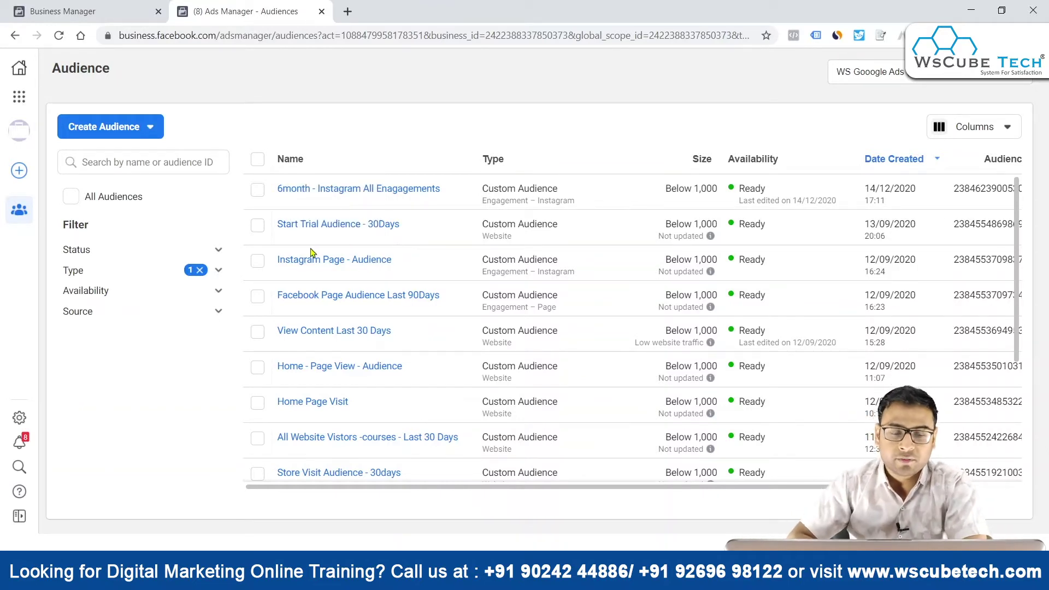
- Select Instagram Page - Audience and reveal its Create Lookalike action
{"action": "left_click", "coordinate": [256, 262]}
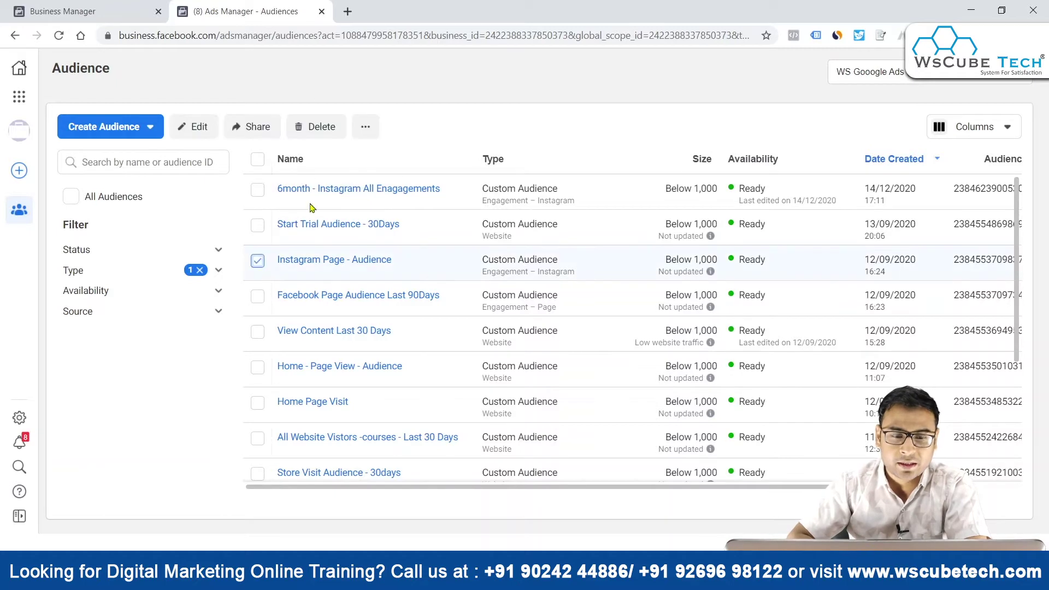
{"action": "left_click", "coordinate": [365, 126]}
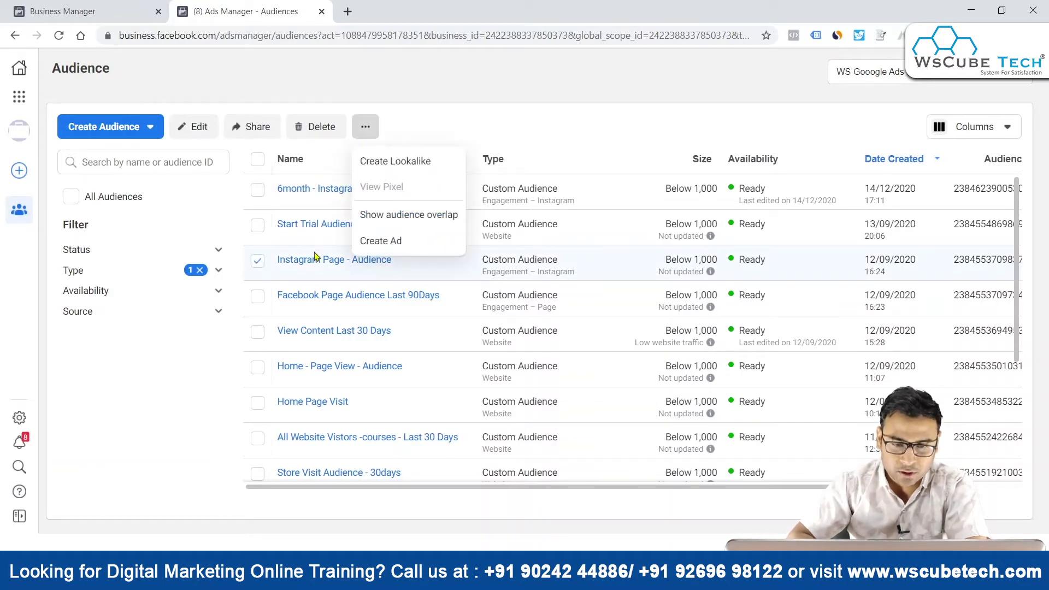
{"action": "mouse_move", "coordinate": [386, 195]}
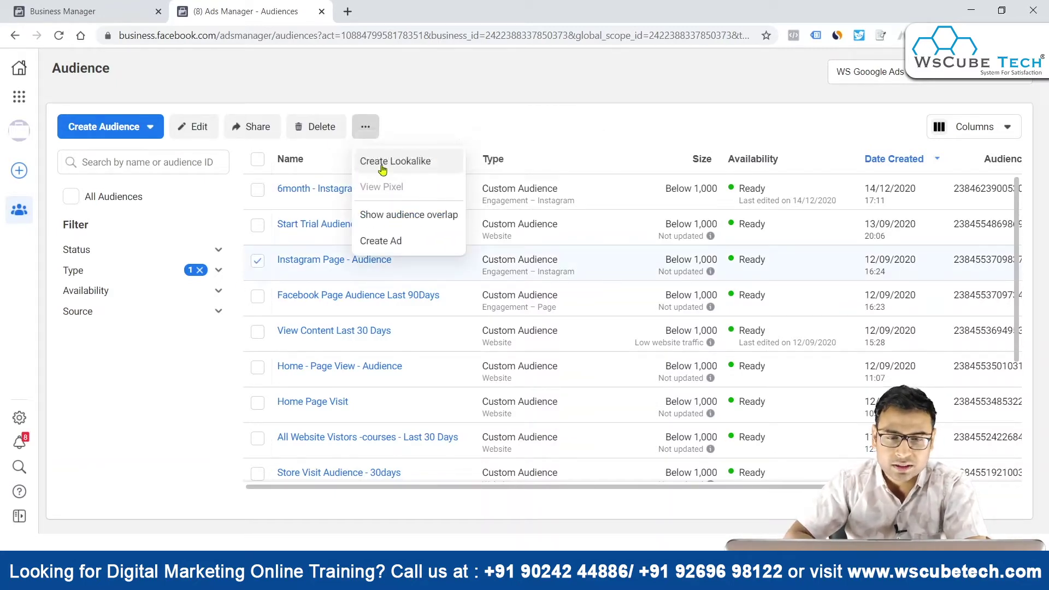
{"action": "left_click", "coordinate": [380, 158]}
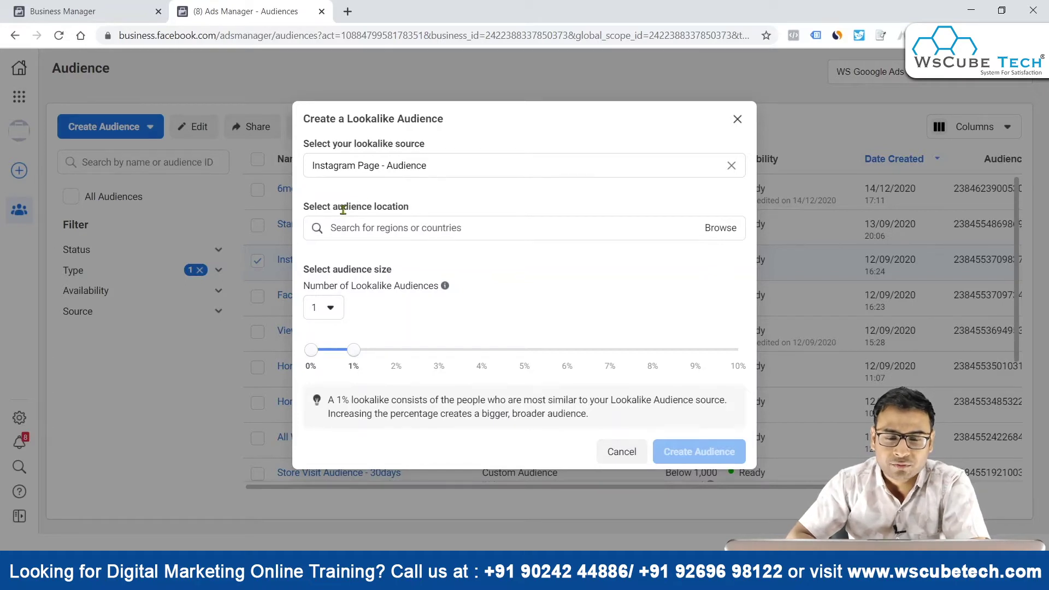
{"action": "left_click", "coordinate": [731, 229]}
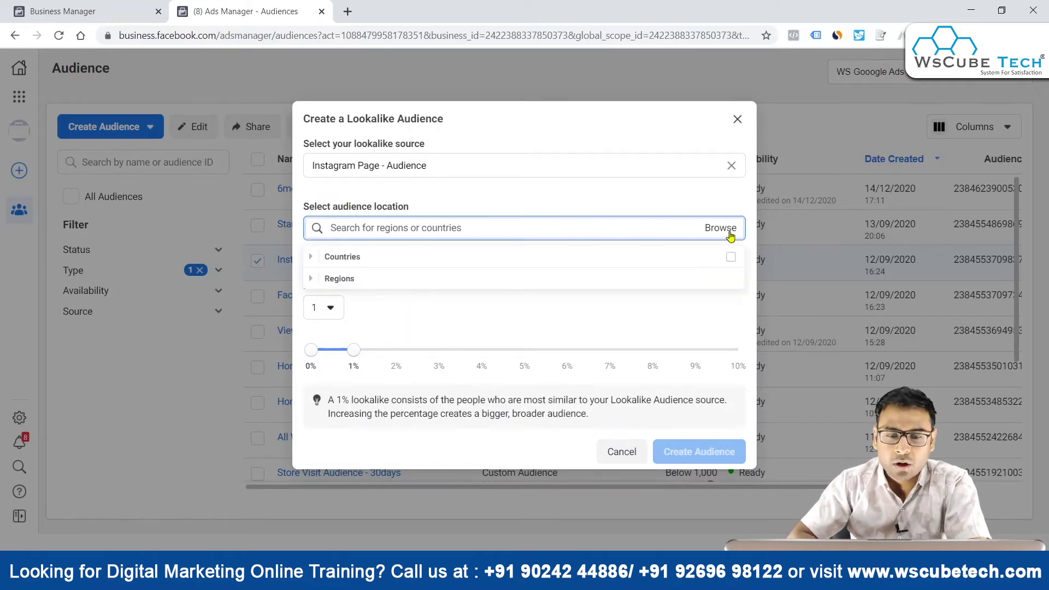
{"action": "left_click", "coordinate": [435, 258]}
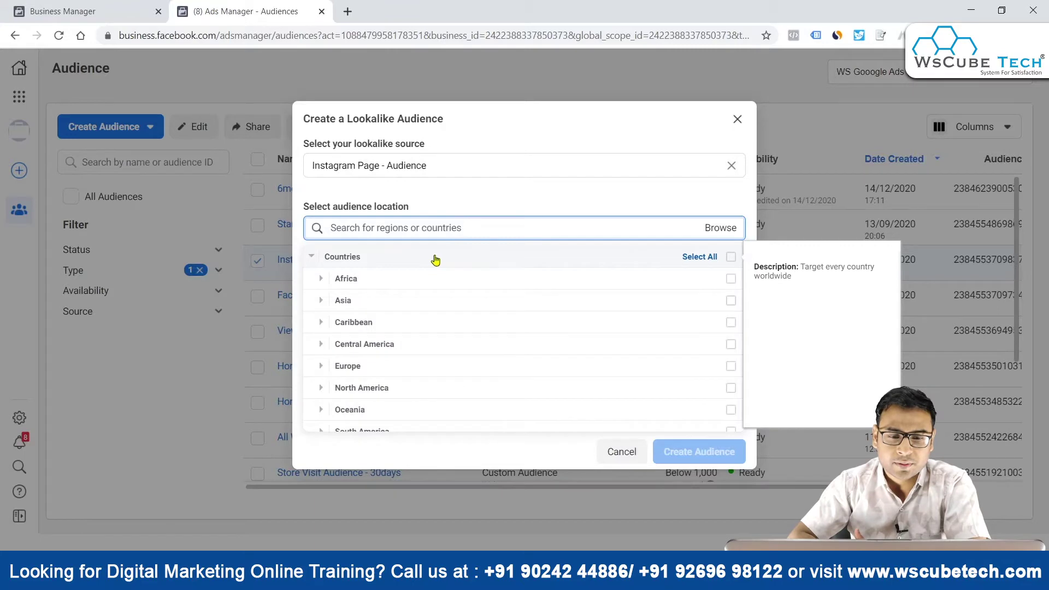
{"action": "left_click", "coordinate": [386, 278]}
{"action": "left_click", "coordinate": [368, 256]}
{"action": "left_click", "coordinate": [367, 228]}
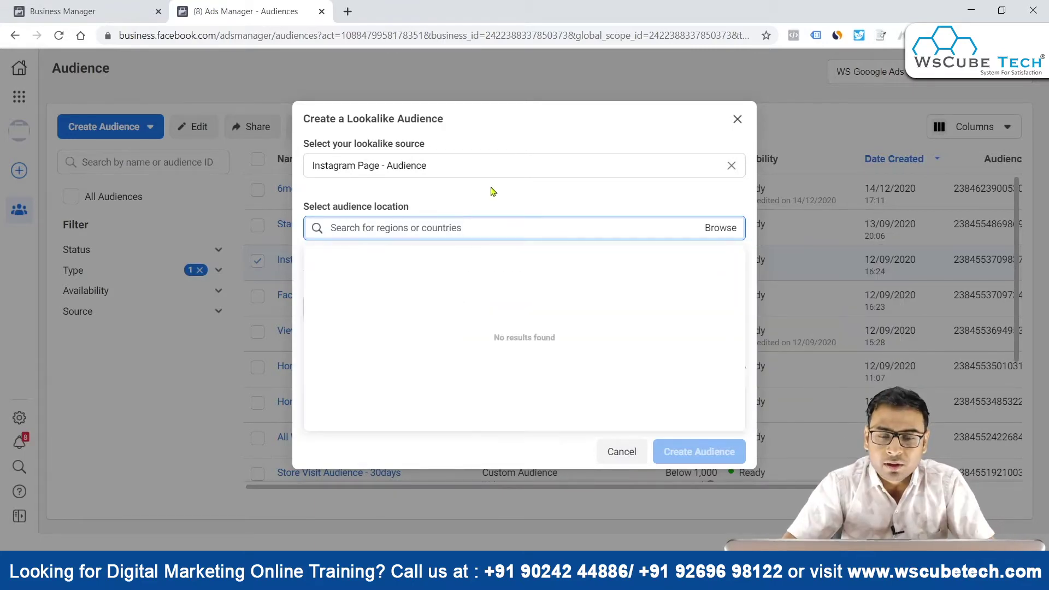
{"action": "left_click", "coordinate": [520, 194]}
{"action": "left_click", "coordinate": [414, 231]}
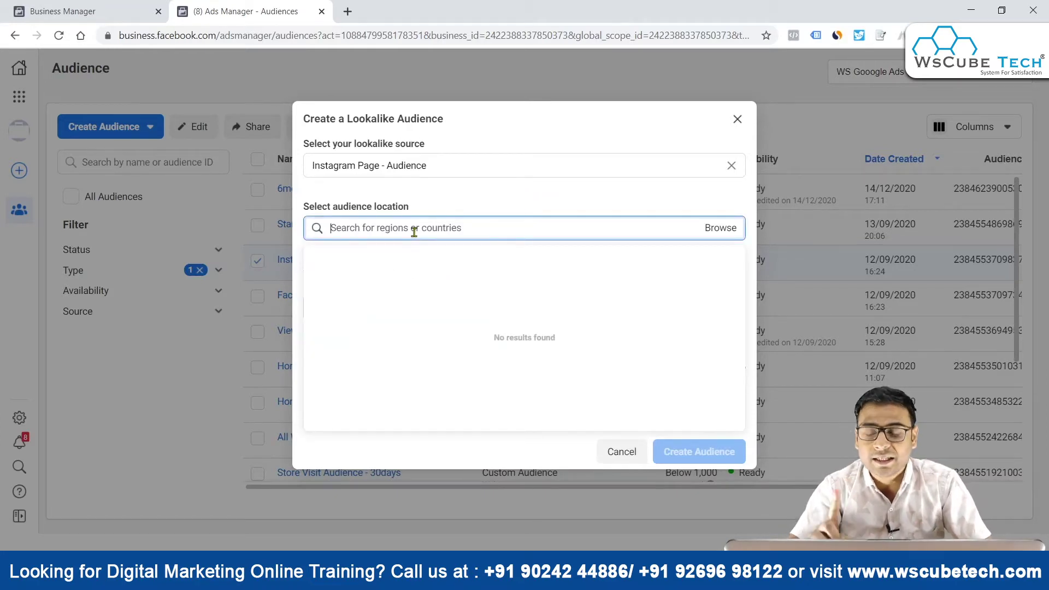
{"action": "type", "text": "Lucknow"}
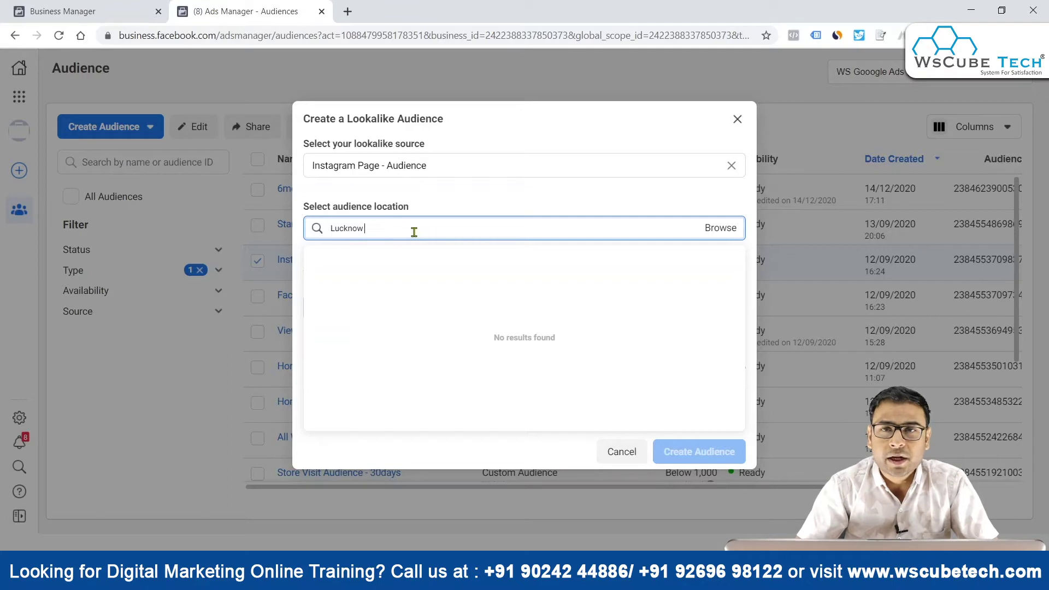
{"action": "key", "text": "BackSpace"}
{"action": "key", "text": "BackSpace"}
{"action": "key", "text": "BackSpace"}
{"action": "key", "text": "BackSpace"}
{"action": "key", "text": "BackSpace"}
{"action": "key", "text": "BackSpace"}
{"action": "key", "text": "BackSpace"}
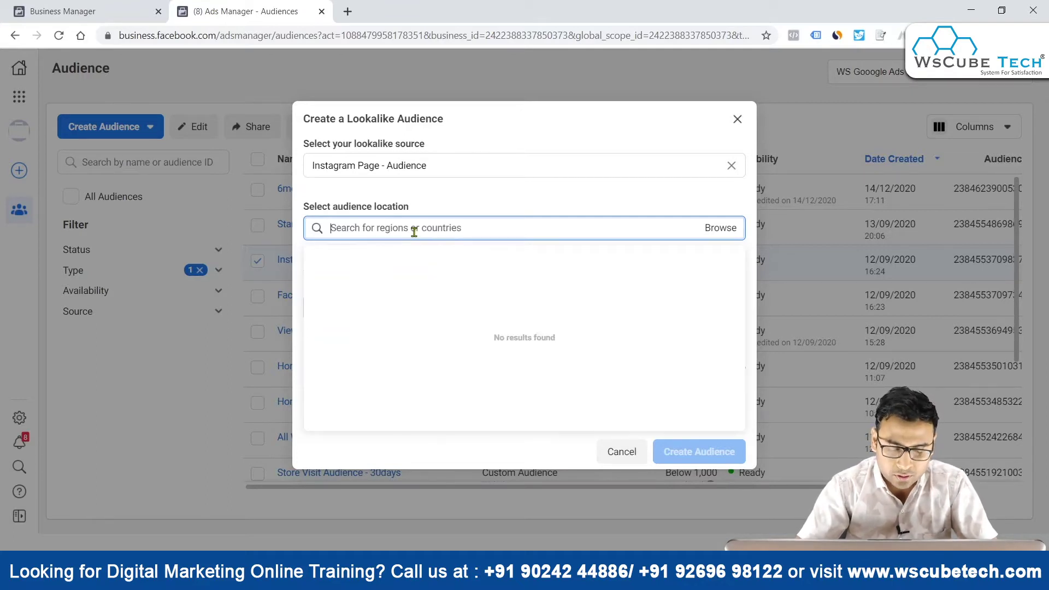
{"action": "left_click", "coordinate": [734, 232]}
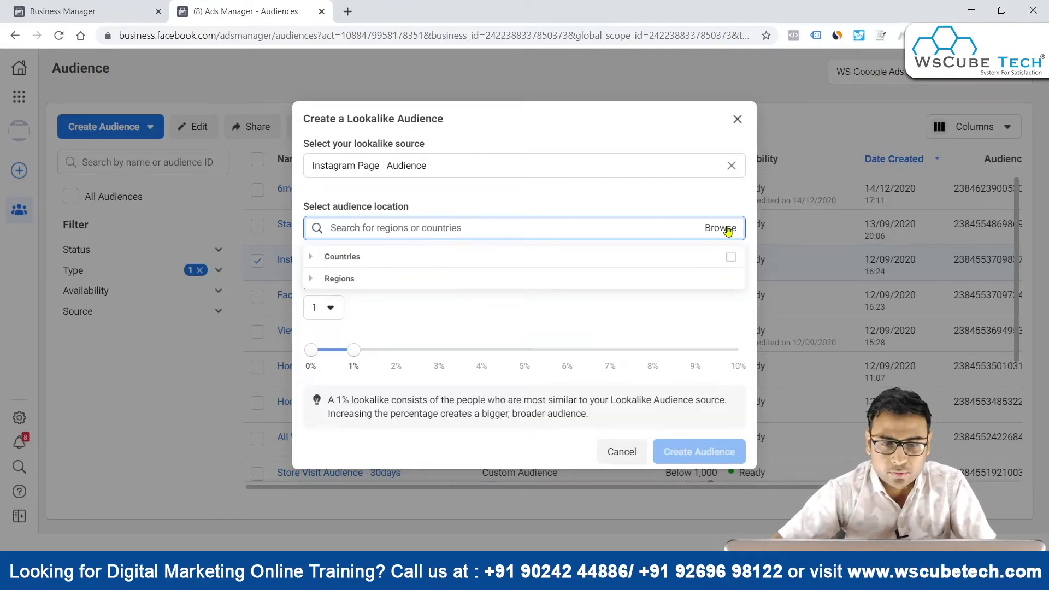
{"action": "left_click", "coordinate": [394, 256]}
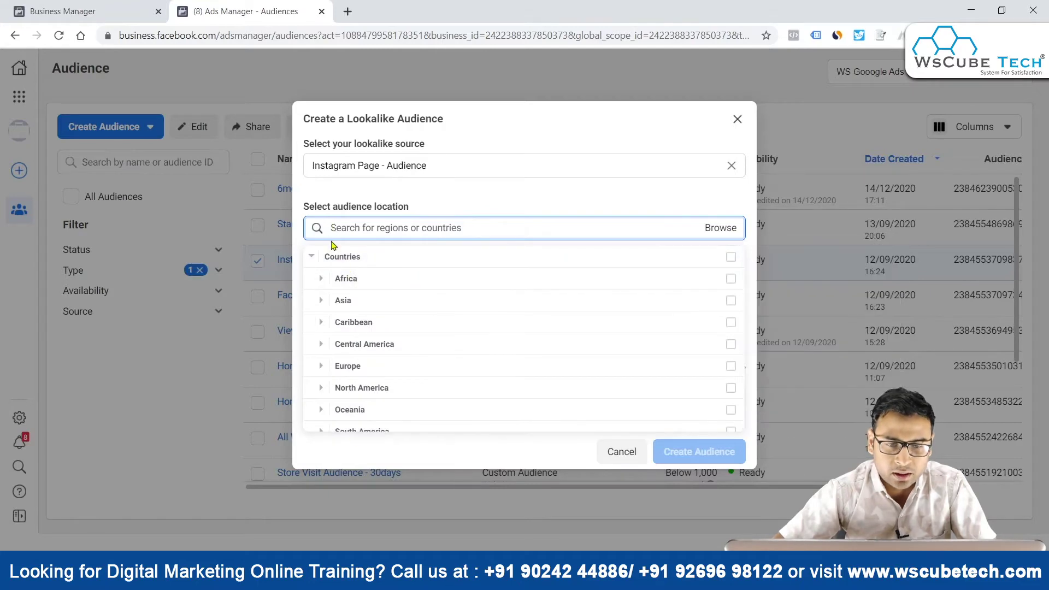
{"action": "left_click", "coordinate": [331, 259]}
{"action": "left_click", "coordinate": [338, 277]}
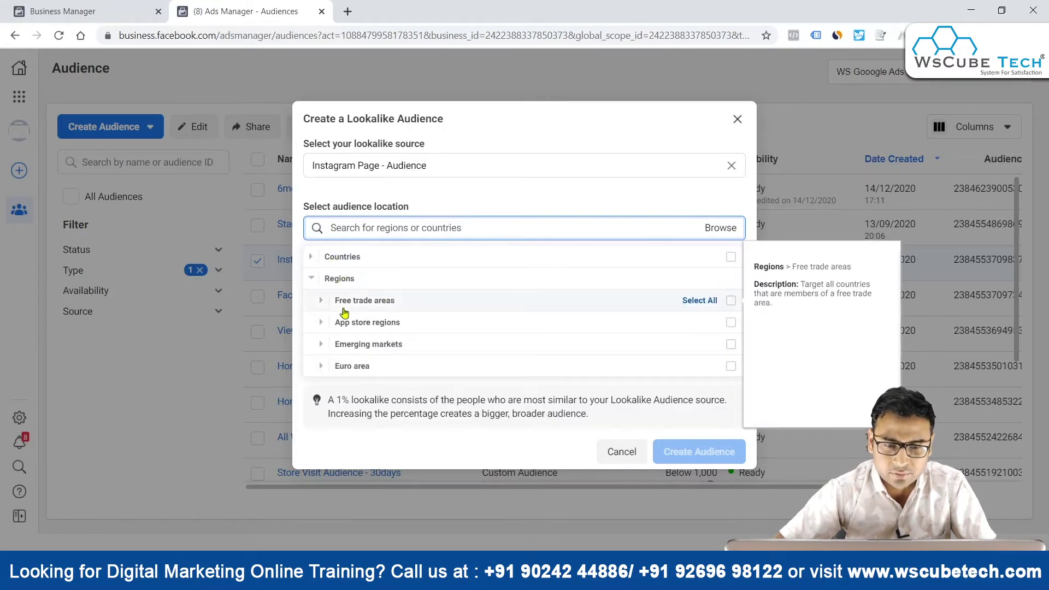
{"action": "left_click", "coordinate": [341, 280]}
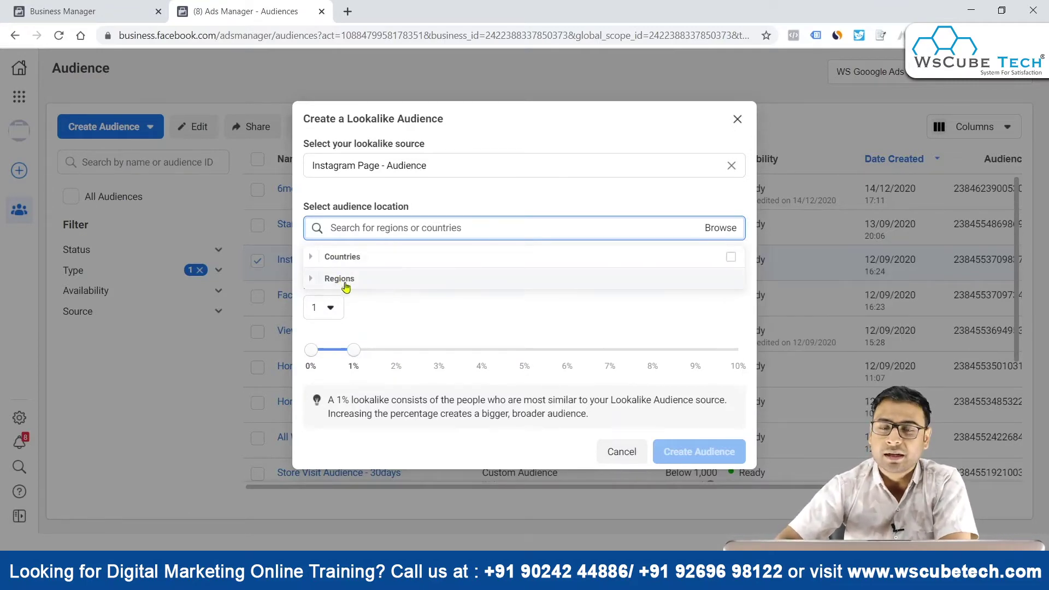
{"action": "left_click", "coordinate": [375, 309]}
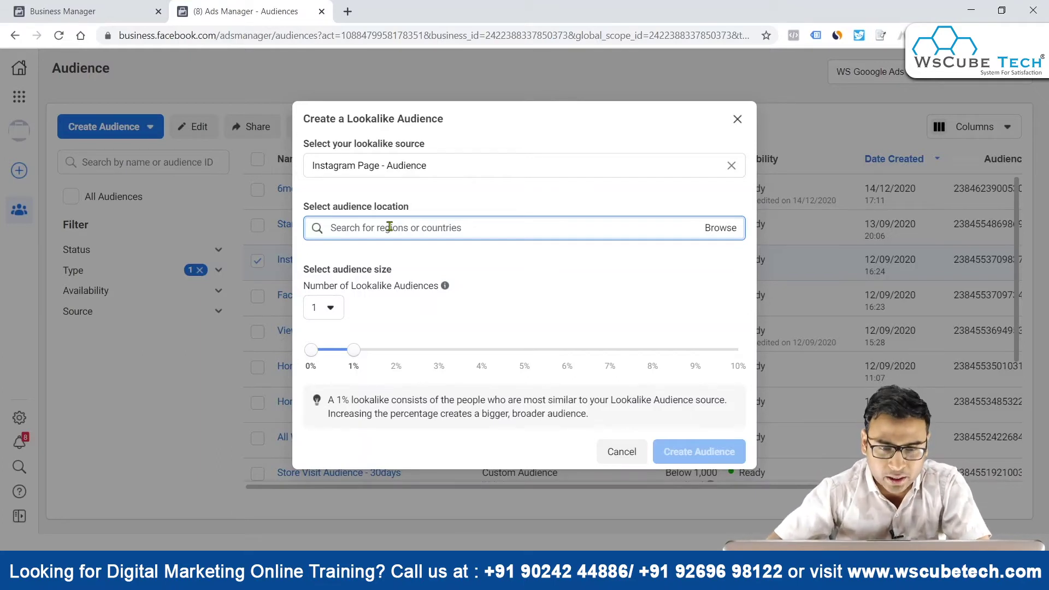
- Set India as the lookalike location, giving a 1% audience with about 4,010,000 reach
{"action": "left_click", "coordinate": [365, 164]}
{"action": "left_click", "coordinate": [436, 161]}
{"action": "left_click_drag", "start_coordinate": [459, 164], "coordinate": [300, 176]}
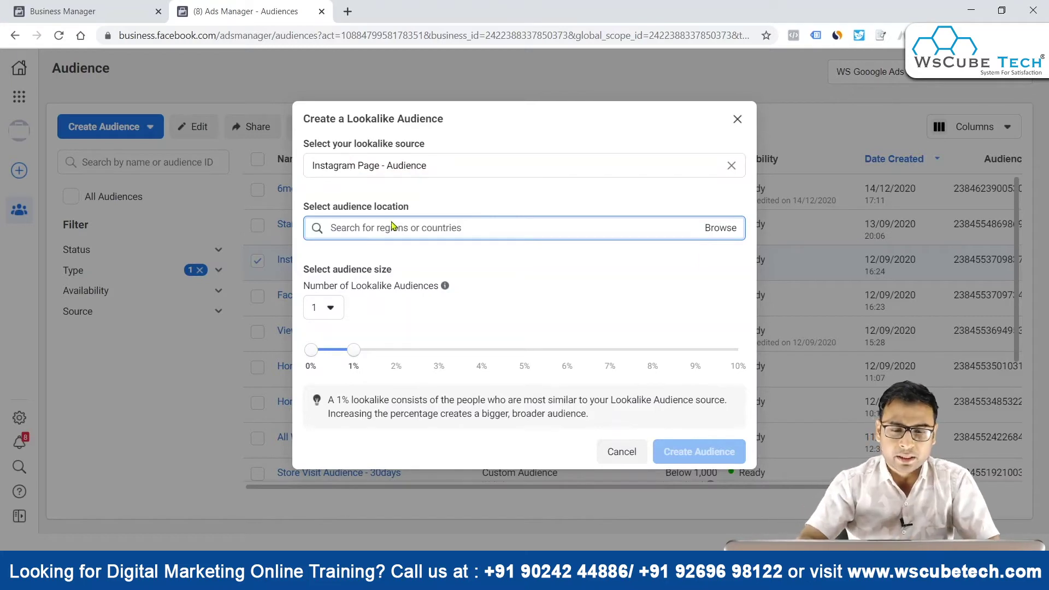
{"action": "type", "text": "india"}
{"action": "left_click", "coordinate": [358, 256]}
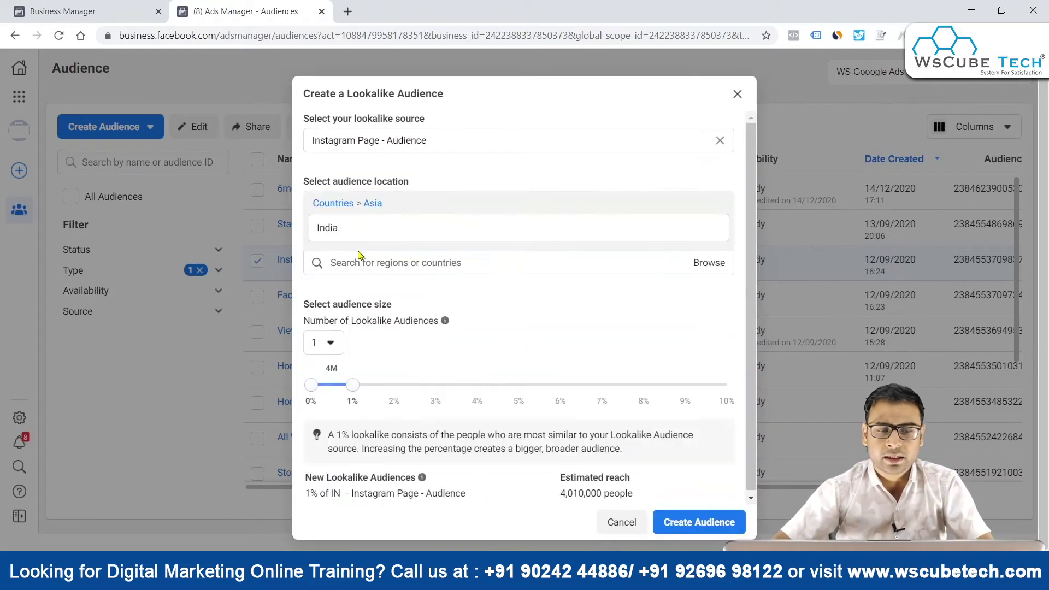
{"action": "left_click", "coordinate": [733, 248]}
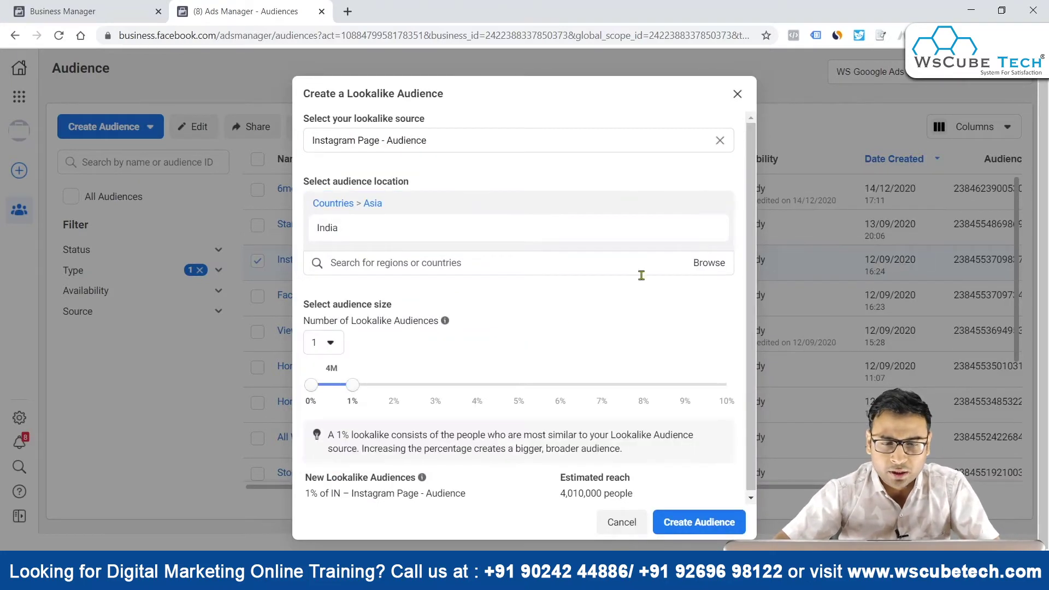
{"action": "scroll", "coordinate": [506, 368], "scroll_direction": "down", "scroll_amount": 1}
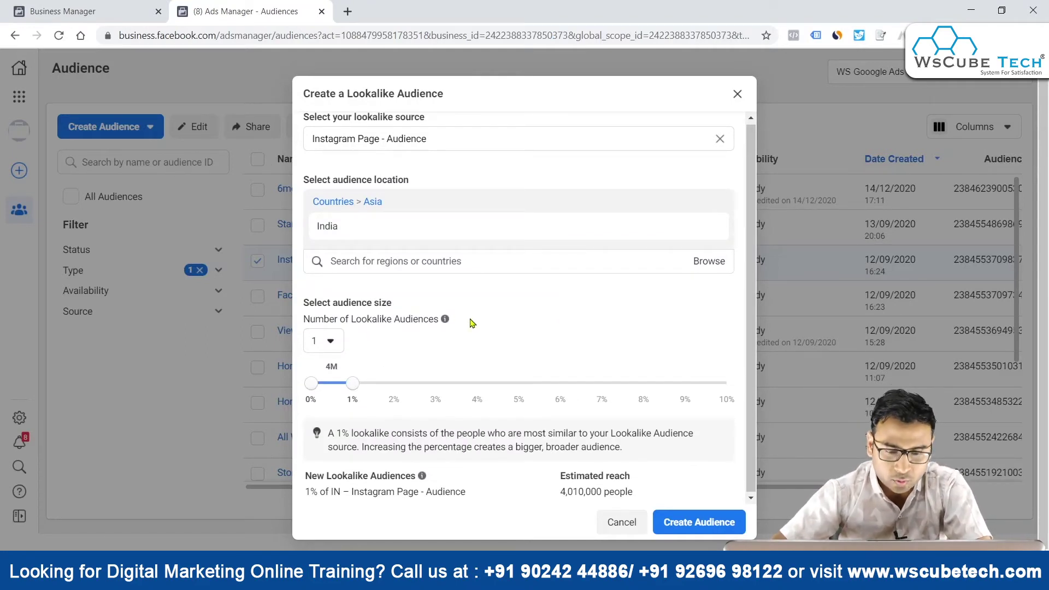
{"action": "left_click", "coordinate": [312, 346]}
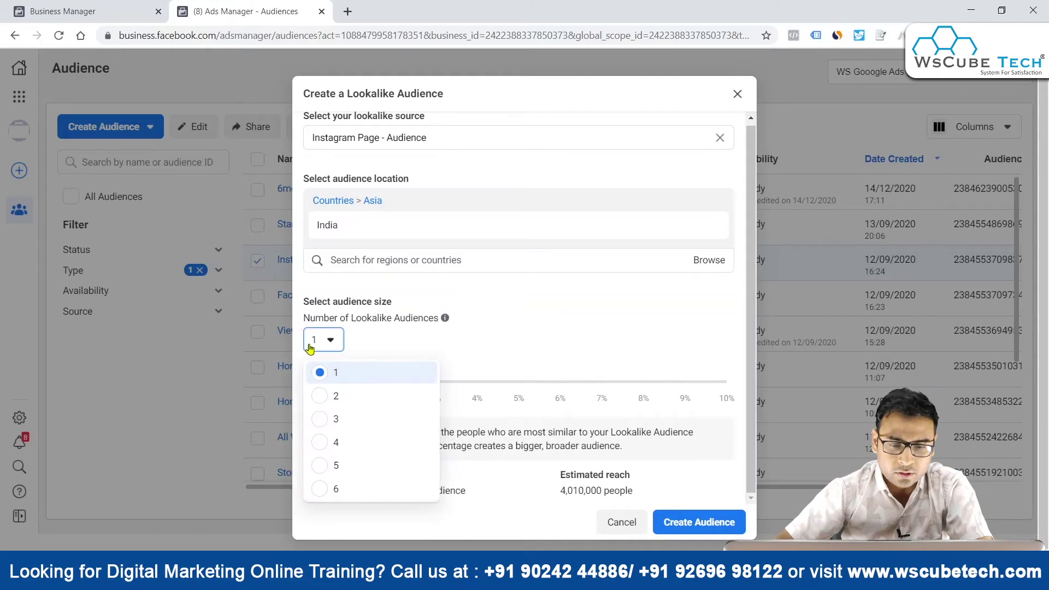
- Create 3 lookalike audiences, with ranges of 1%, 1% to 2% and 2% to 3% of India
{"action": "left_click", "coordinate": [350, 417]}
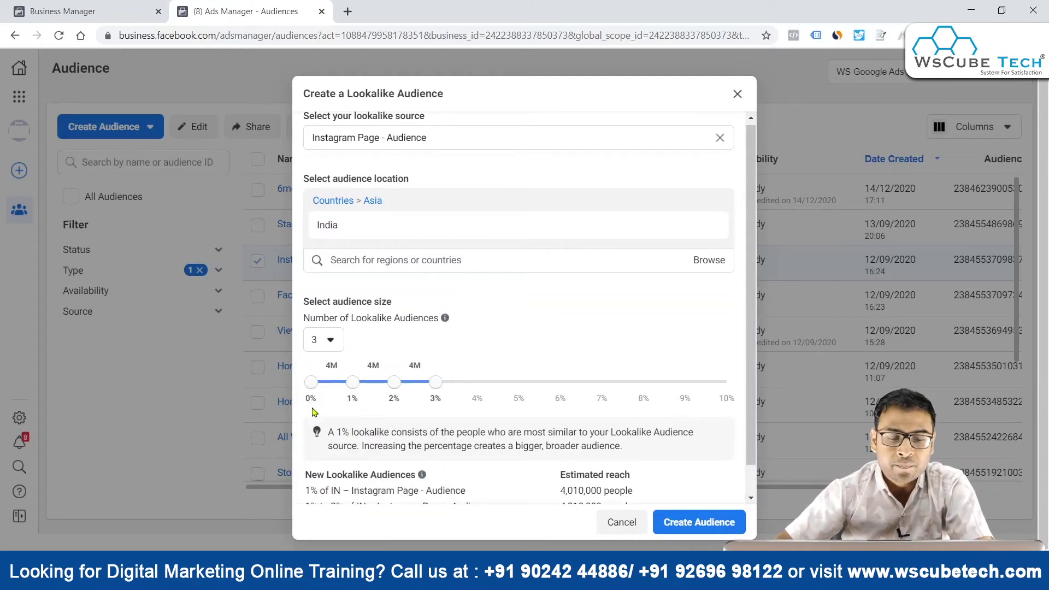
{"action": "scroll", "coordinate": [349, 412], "scroll_direction": "down", "scroll_amount": 1}
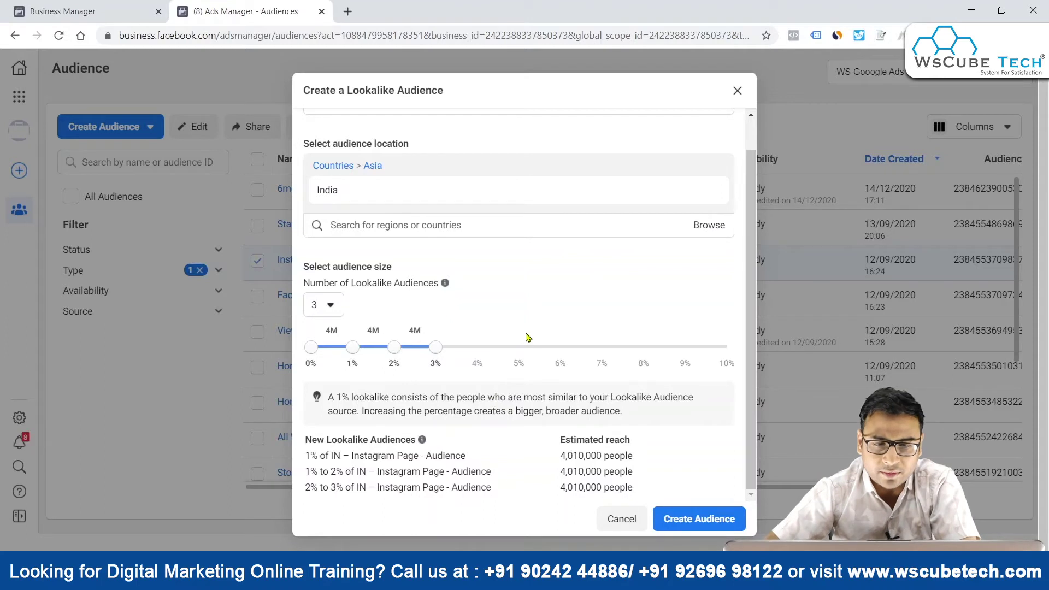
{"action": "scroll", "coordinate": [525, 335], "scroll_direction": "up", "scroll_amount": 1}
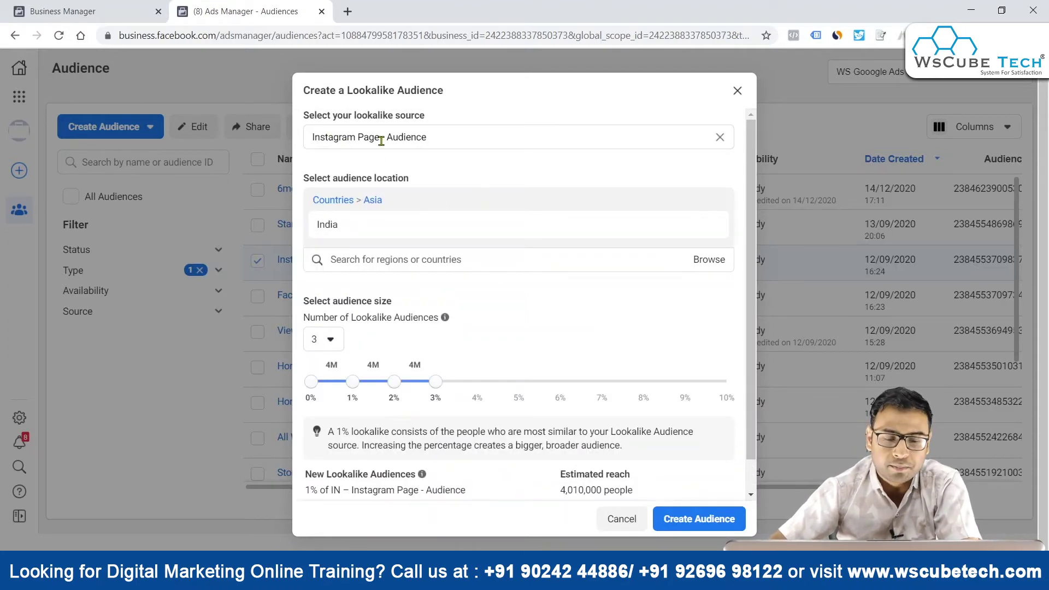
{"action": "scroll", "coordinate": [538, 314], "scroll_direction": "down", "scroll_amount": 1}
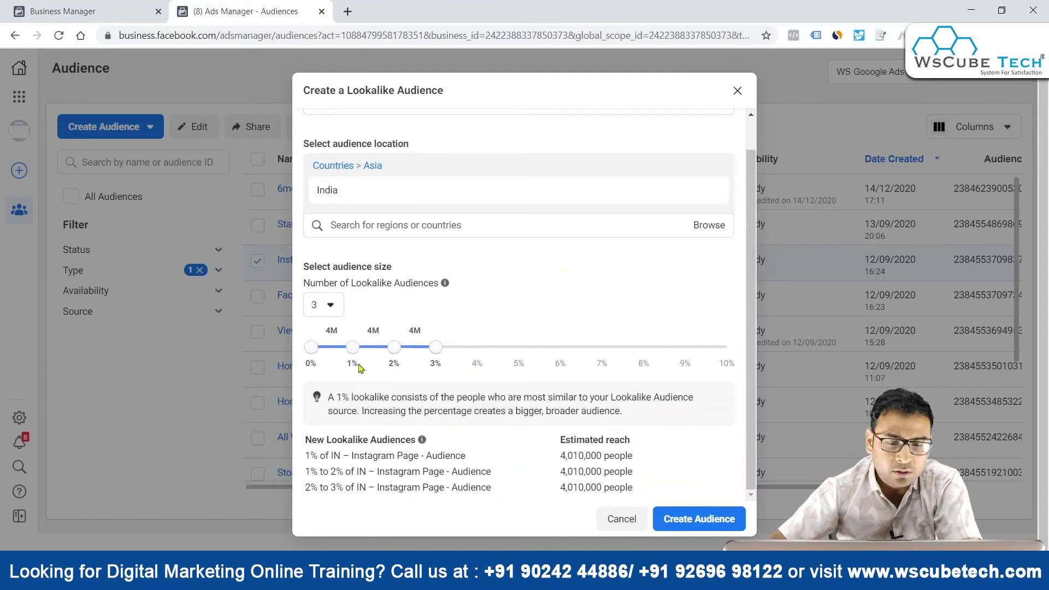
{"action": "scroll", "coordinate": [330, 280], "scroll_direction": "up", "scroll_amount": 1}
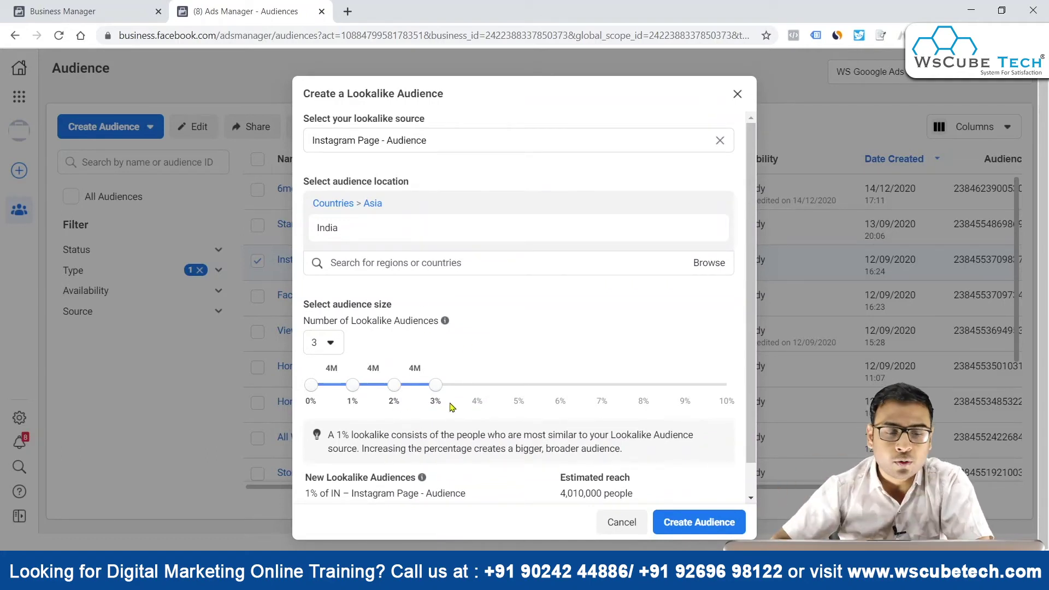
- Review the three India lookalikes from Instagram Page - Audience and submit with Create Audience
{"action": "scroll", "coordinate": [336, 400], "scroll_direction": "down", "scroll_amount": 1}
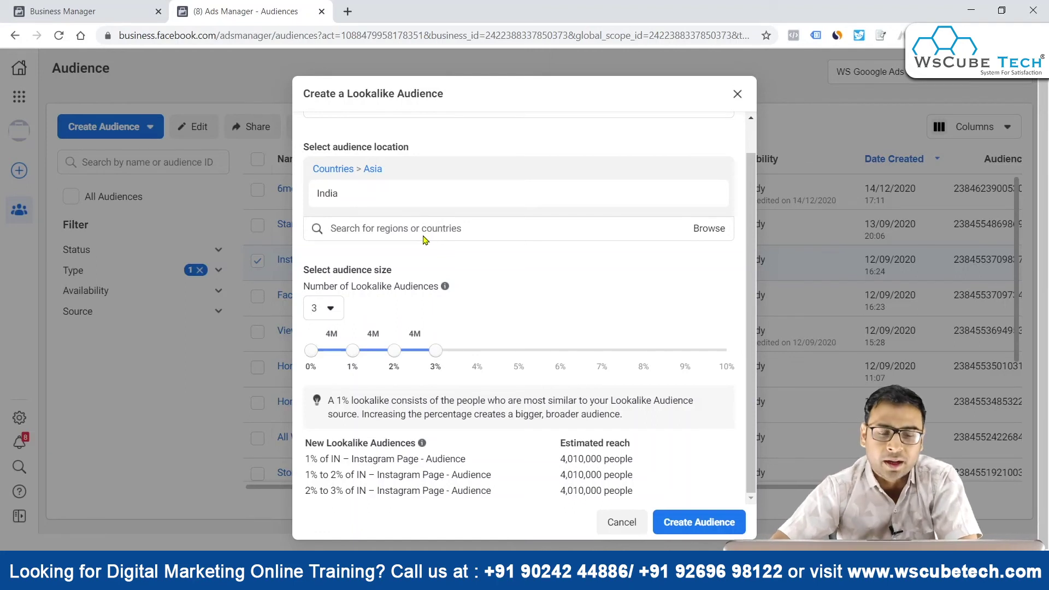
{"action": "scroll", "coordinate": [502, 376], "scroll_direction": "up", "scroll_amount": 1}
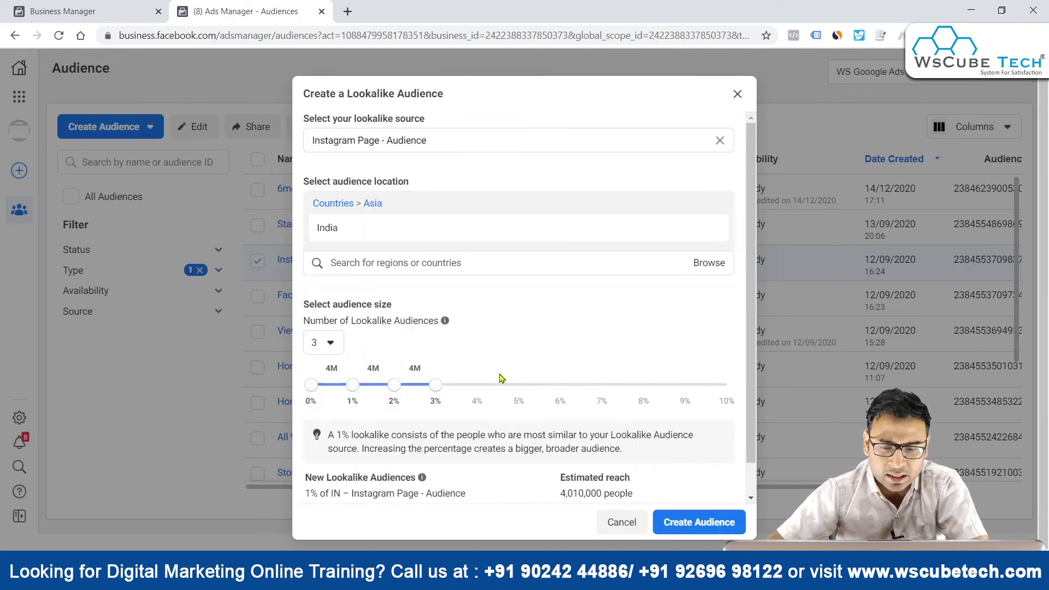
{"action": "scroll", "coordinate": [501, 376], "scroll_direction": "down", "scroll_amount": 1}
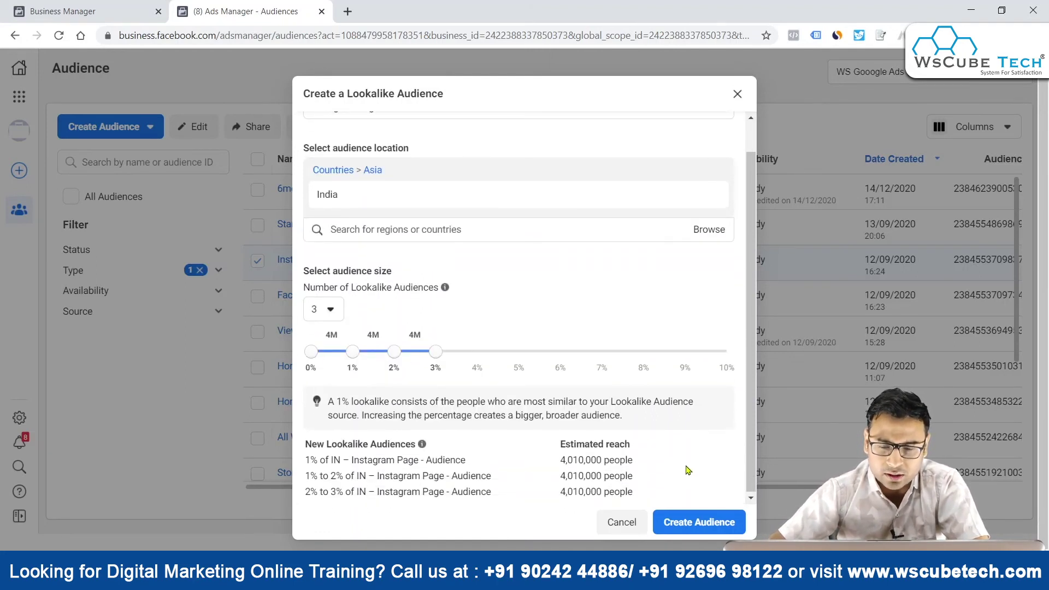
{"action": "left_click", "coordinate": [676, 524]}
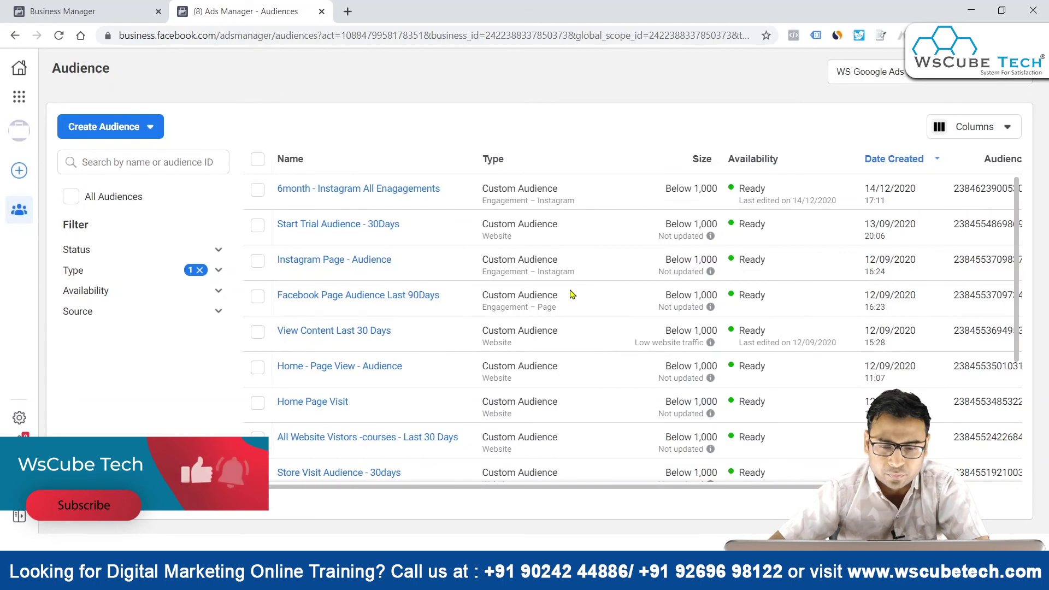
- Clear the Type filter and check the three new India lookalikes (1%, 1% to 2%, 2% to 3%)
{"action": "scroll", "coordinate": [531, 400], "scroll_direction": "down", "scroll_amount": 3}
{"action": "scroll", "coordinate": [531, 401], "scroll_direction": "up", "scroll_amount": 3}
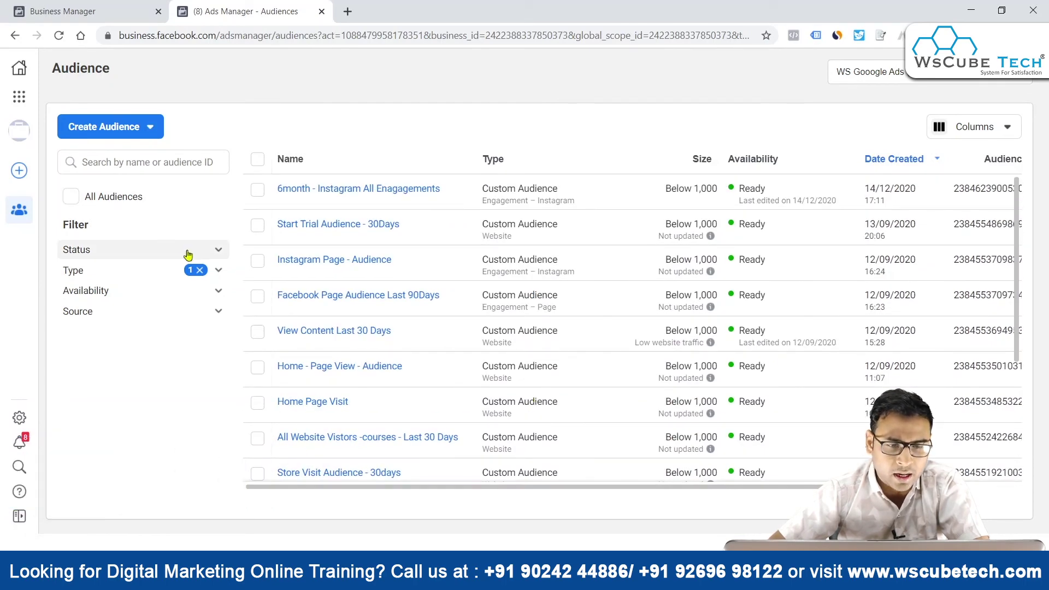
{"action": "left_click", "coordinate": [199, 269]}
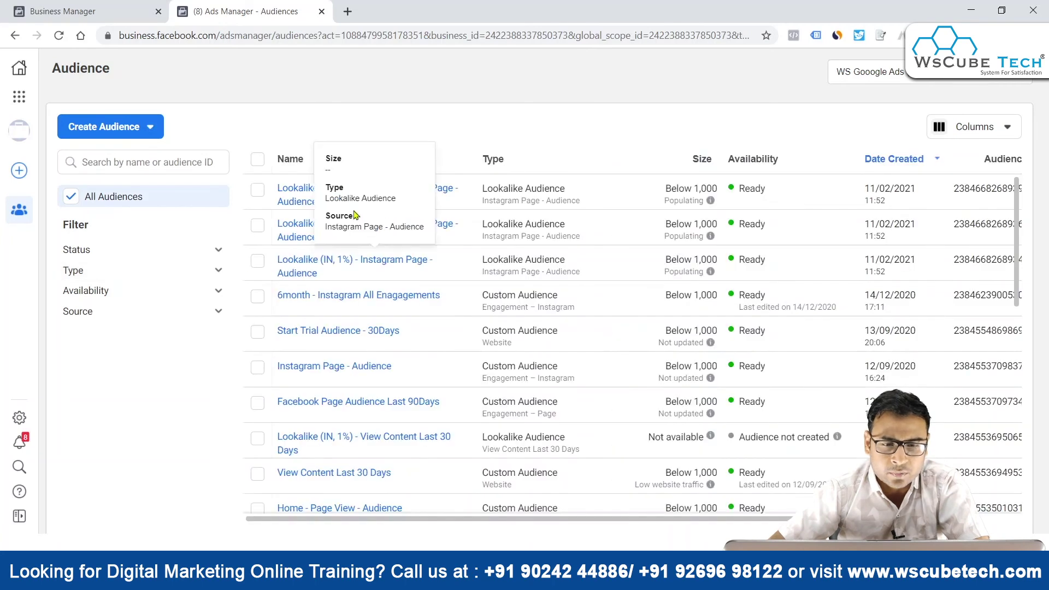
{"action": "mouse_move", "coordinate": [305, 268]}
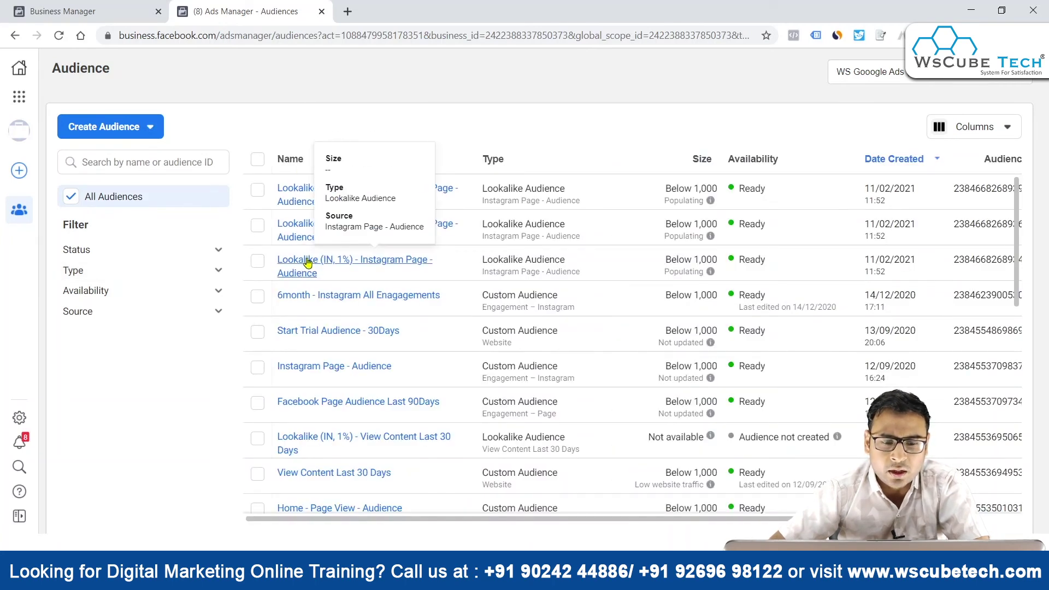
{"action": "mouse_move", "coordinate": [306, 227]}
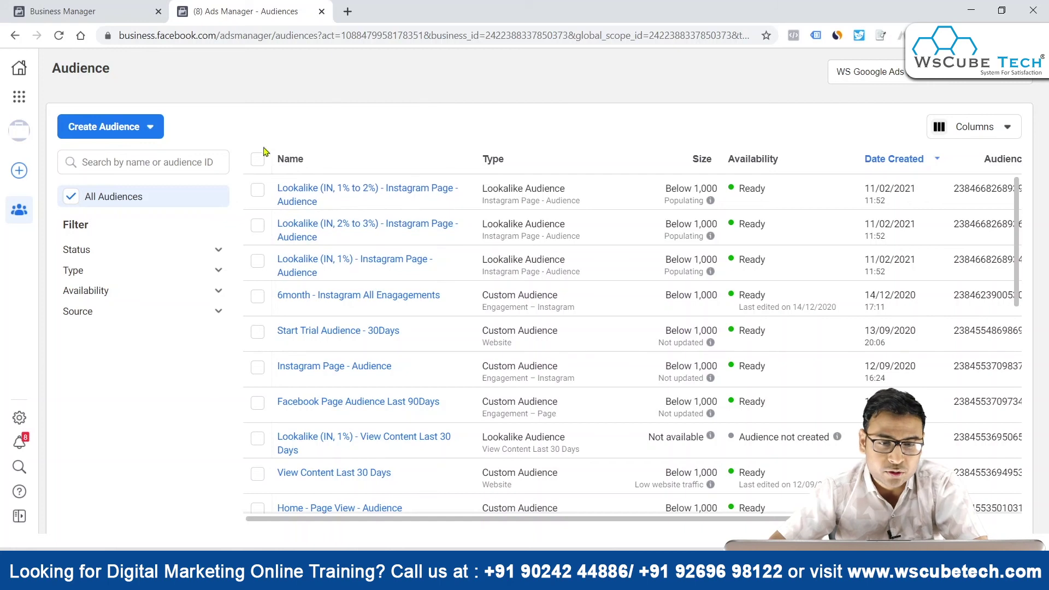
{"action": "mouse_move", "coordinate": [287, 188]}
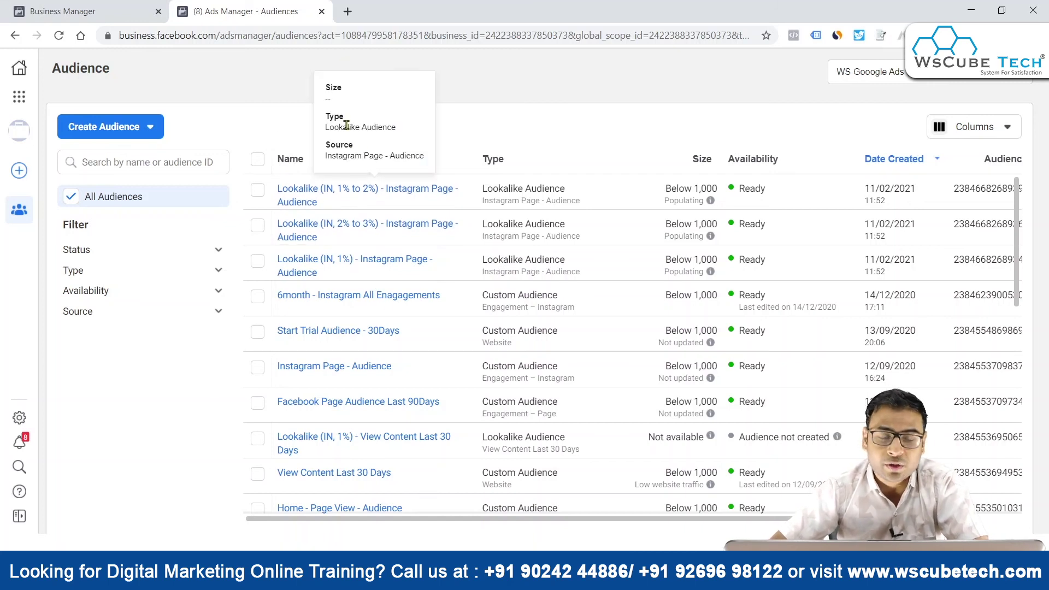